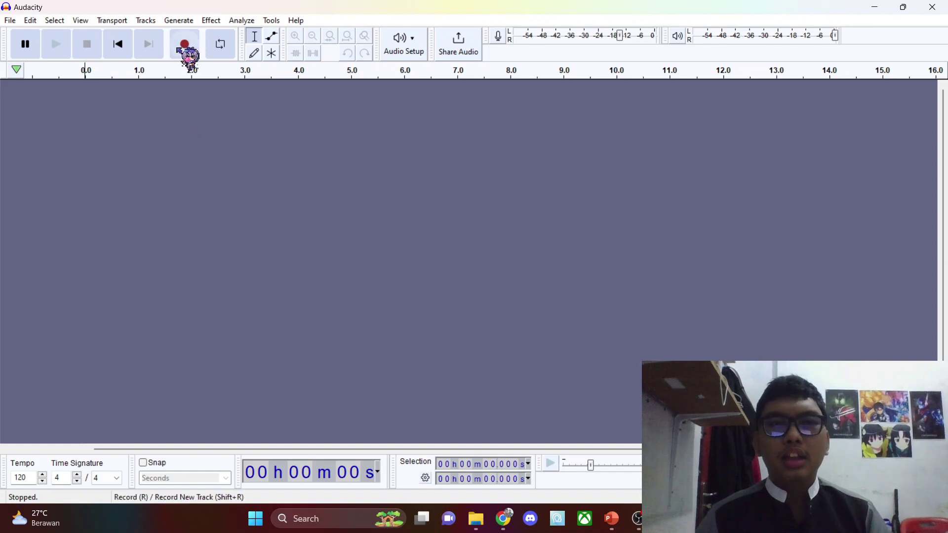
Record a voice clip about 5 seconds long on a new track and trim the silence off its end and start.
click(186, 45)
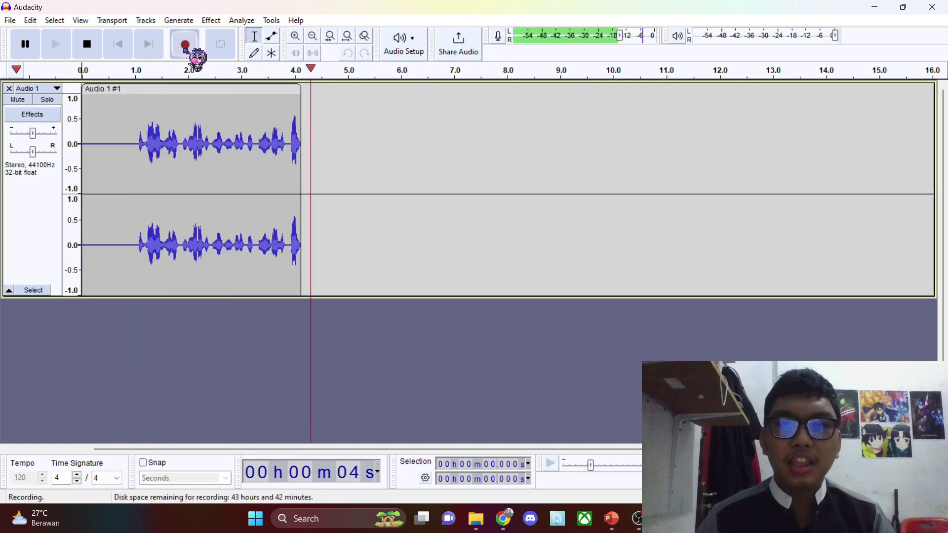
click(94, 53)
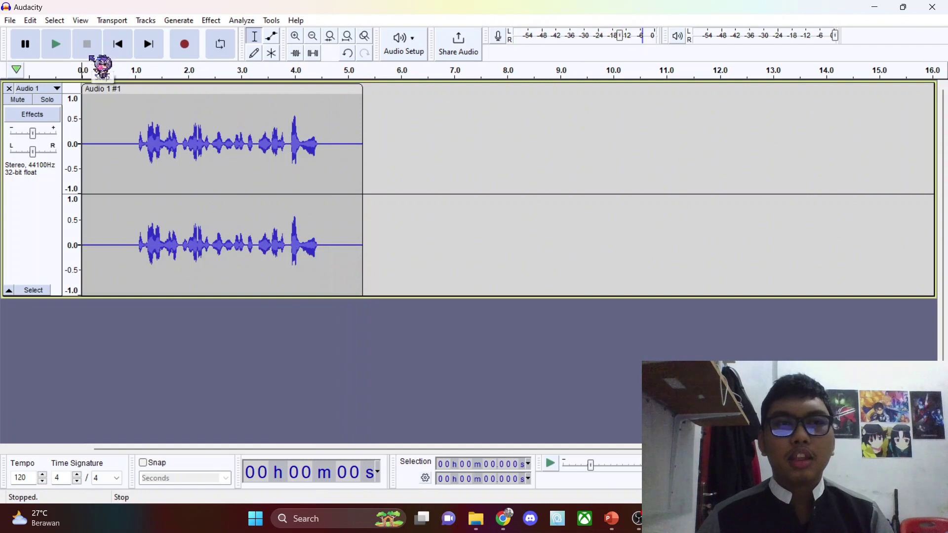
click(324, 139)
click(350, 124)
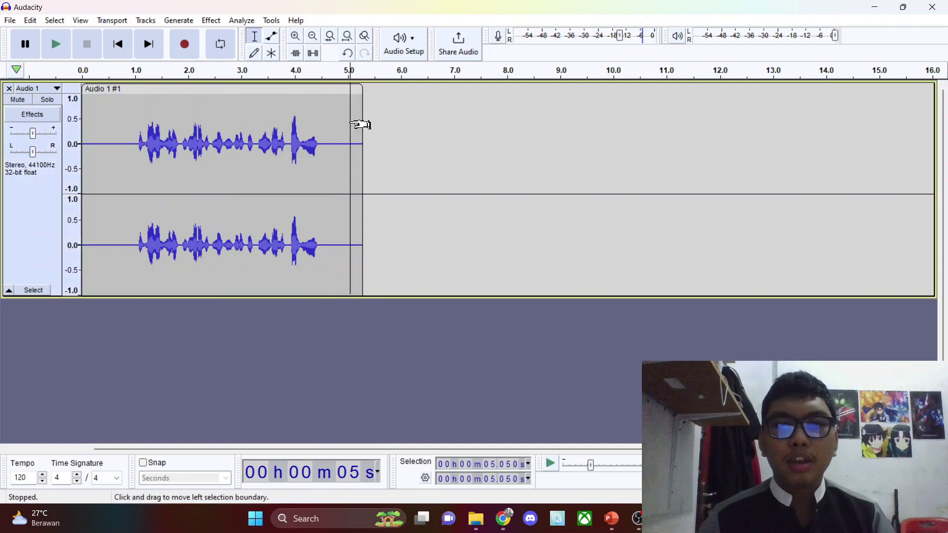
drag(360, 114, 322, 114)
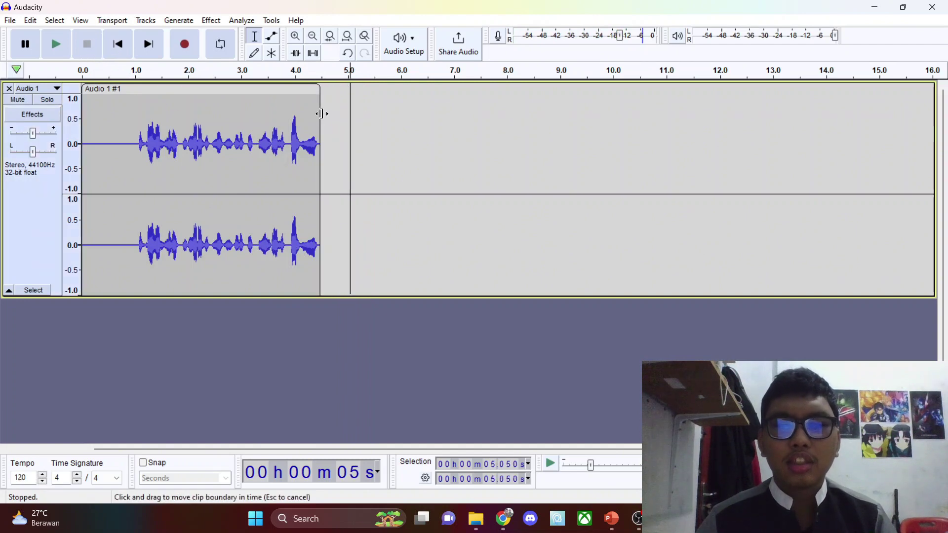
click(101, 117)
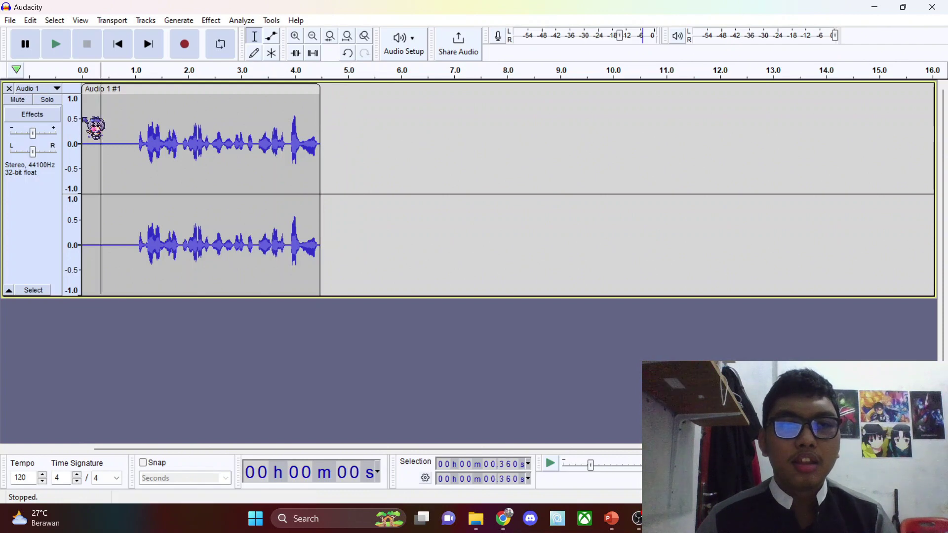
drag(82, 124, 43, 96)
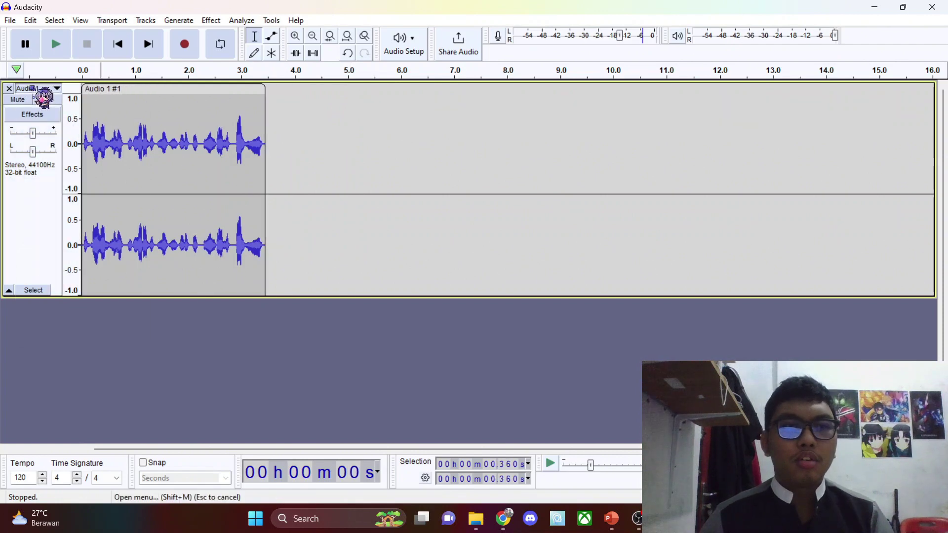
Rename the recorded track as Suara Asli.
click(37, 88)
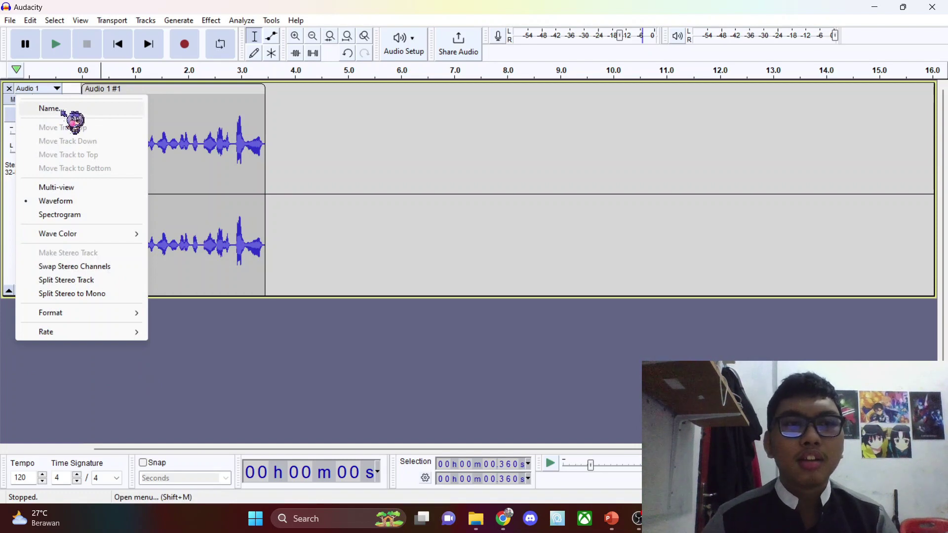
click(63, 113)
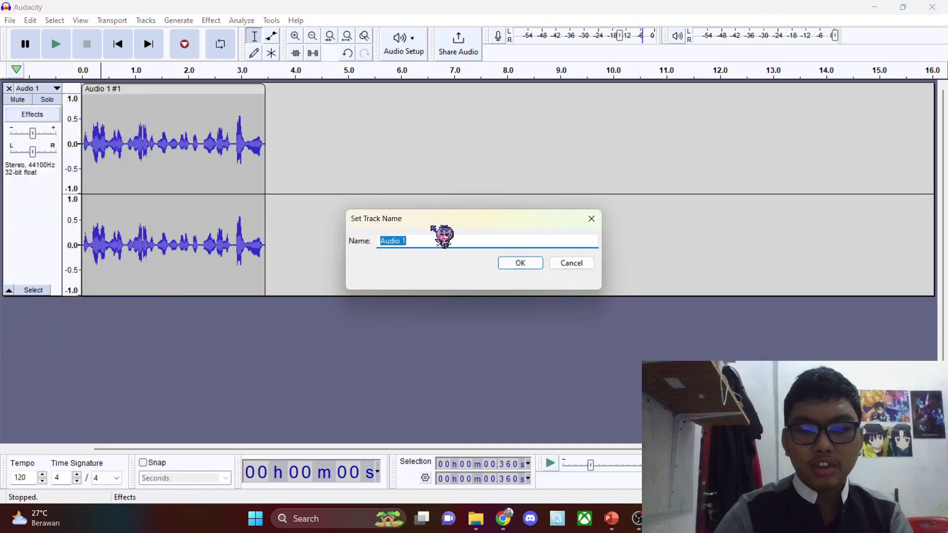
text(Suara Asli)
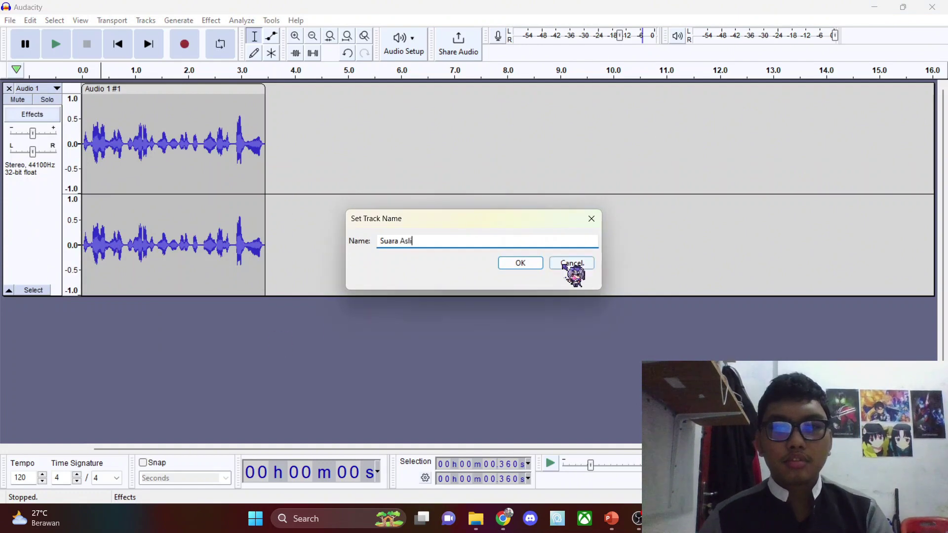
click(533, 265)
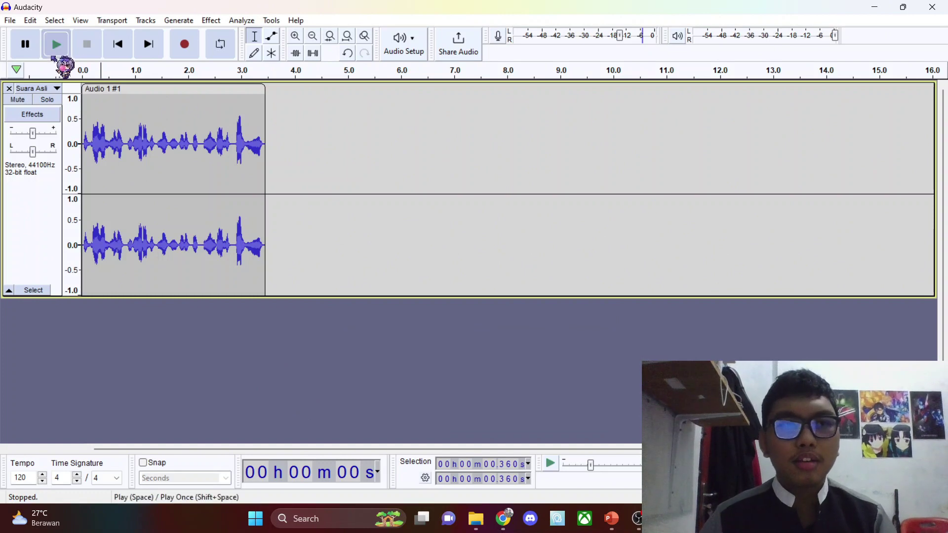
Play back the trimmed recording on the Suara Asli track to check how it sounds.
click(55, 57)
click(55, 57)
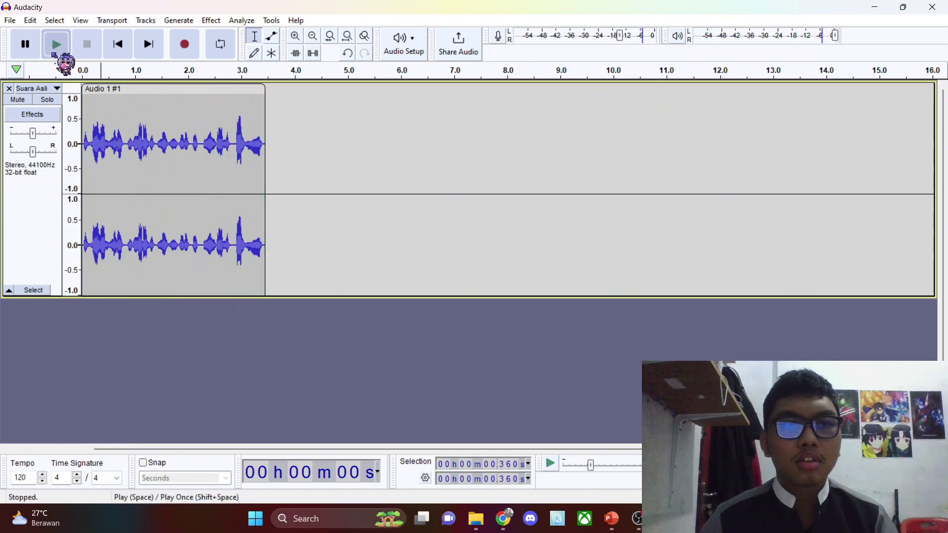
click(56, 55)
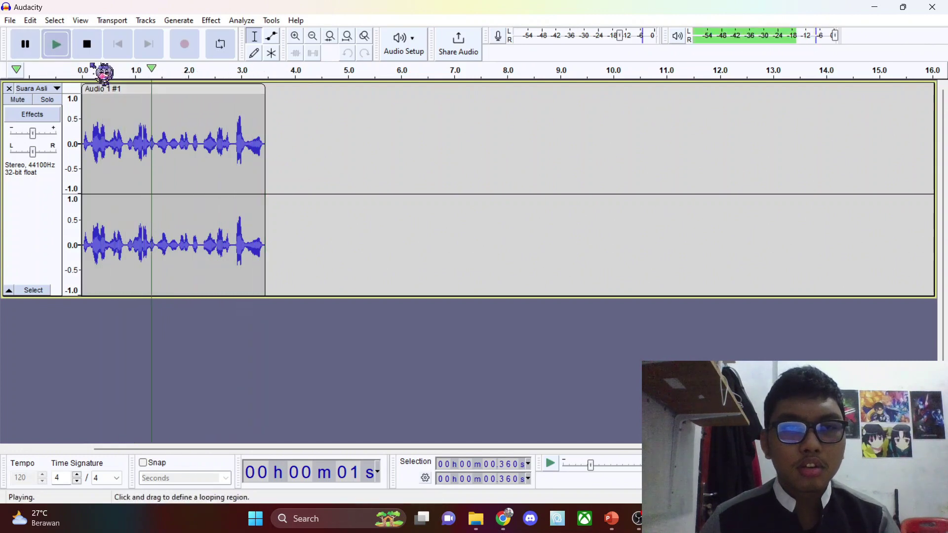
click(87, 46)
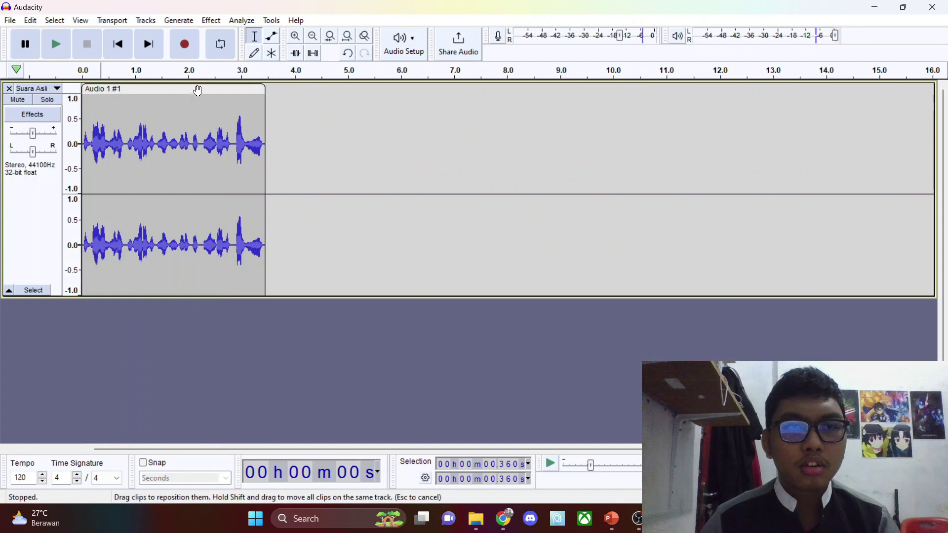
Shift the clip about 0.3 seconds later, extend its start edge back to 0 seconds, and play it to check.
drag(198, 90, 213, 93)
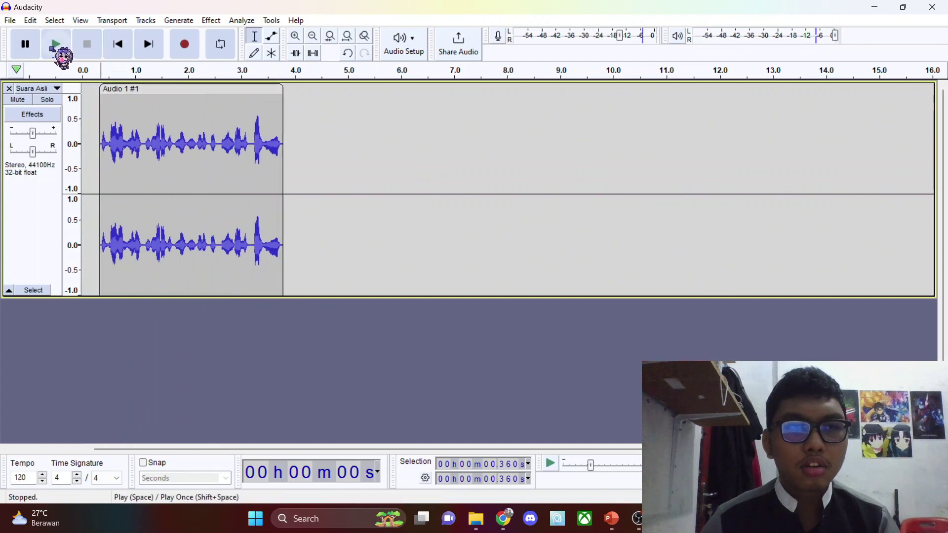
click(58, 47)
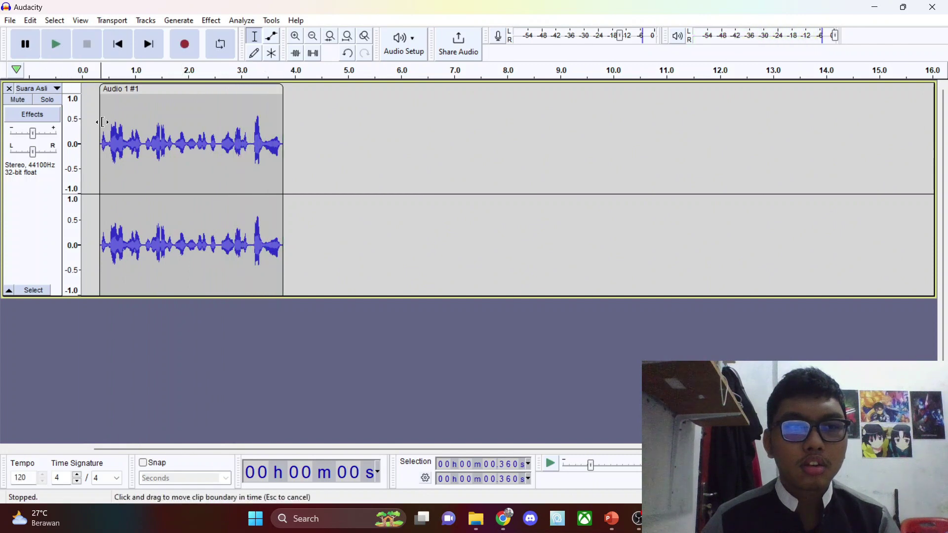
drag(99, 119, 82, 119)
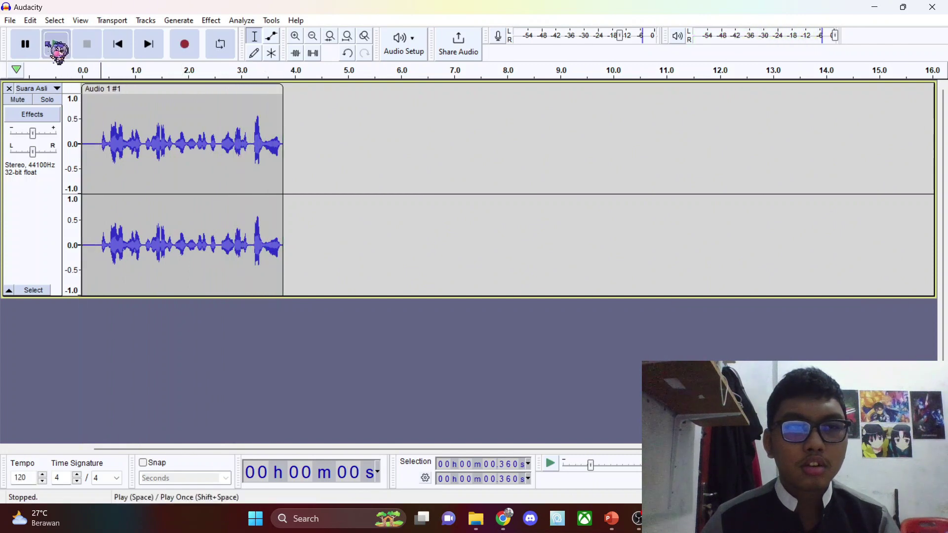
click(56, 45)
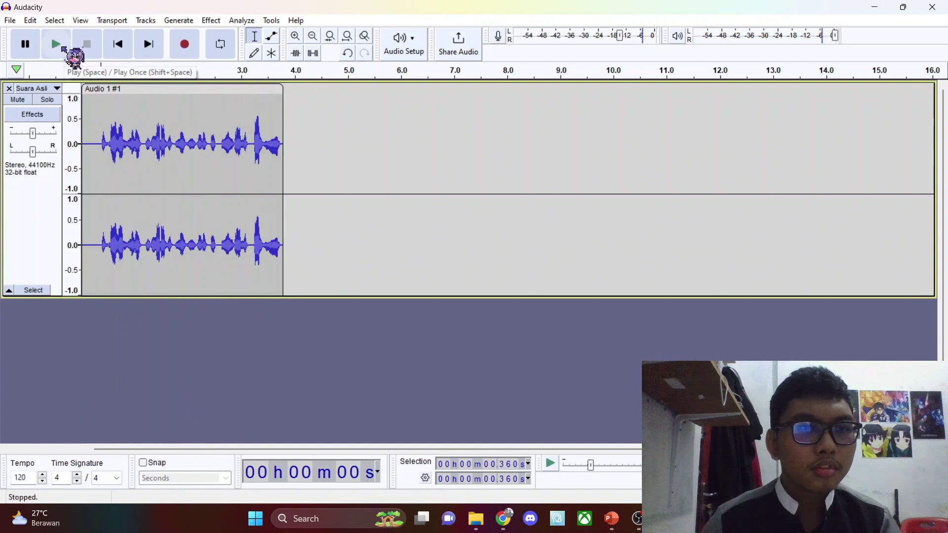
Nudge the clip about 0.1 seconds later, pull its start edge back to 0 seconds again, and listen to the result.
drag(152, 89, 161, 88)
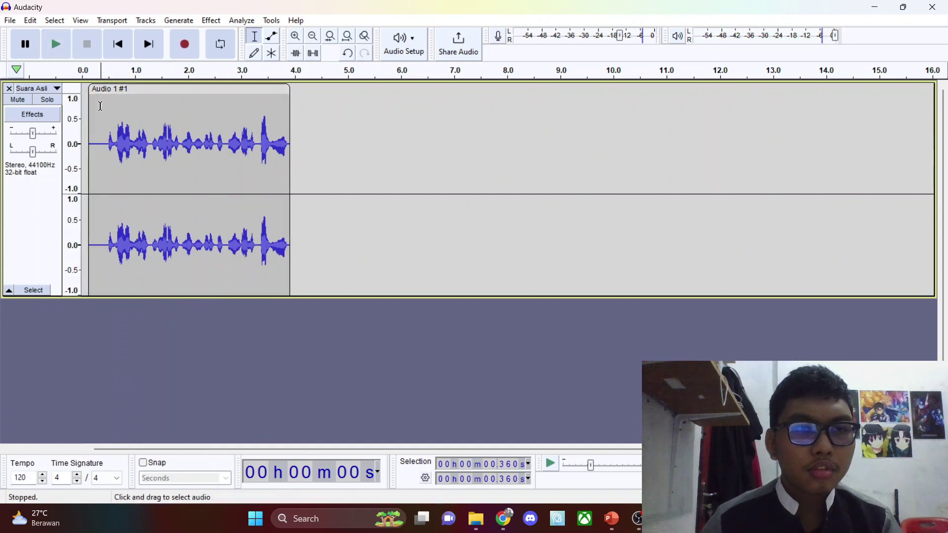
drag(90, 112, 83, 112)
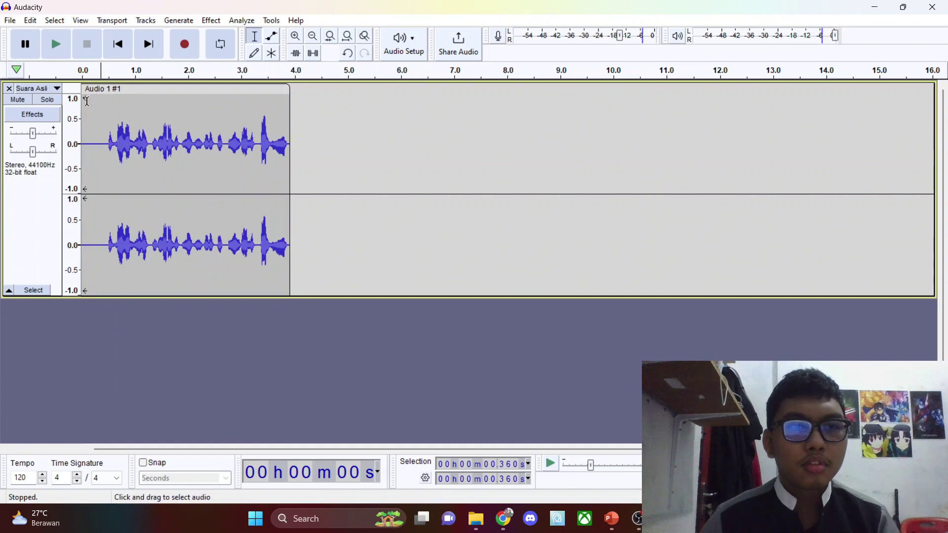
click(60, 49)
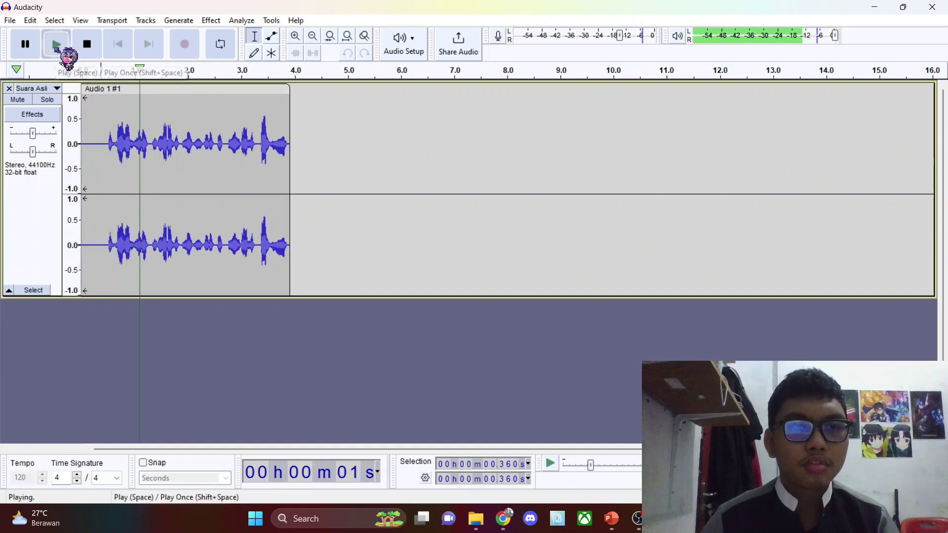
click(97, 47)
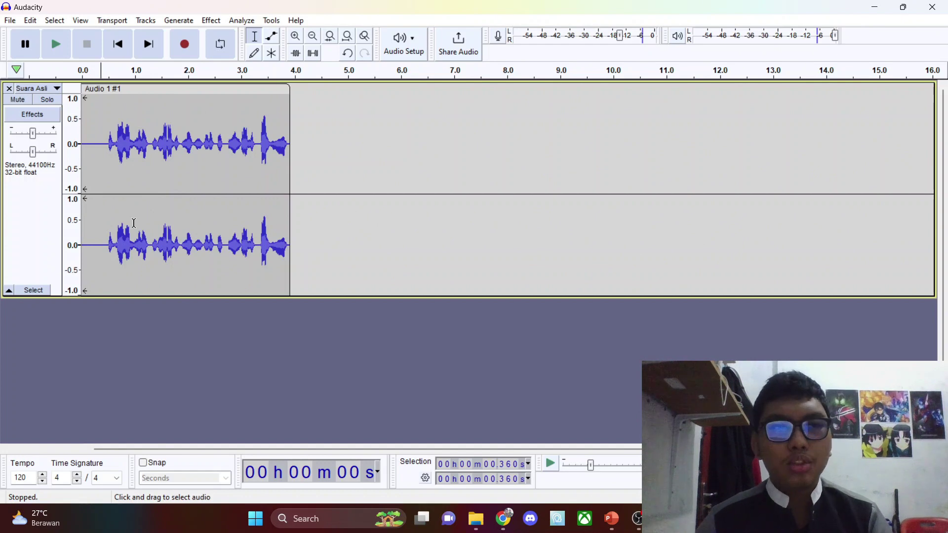
Select the whole Suara Asli track and duplicate it onto a second track.
right_click(27, 236)
click(222, 363)
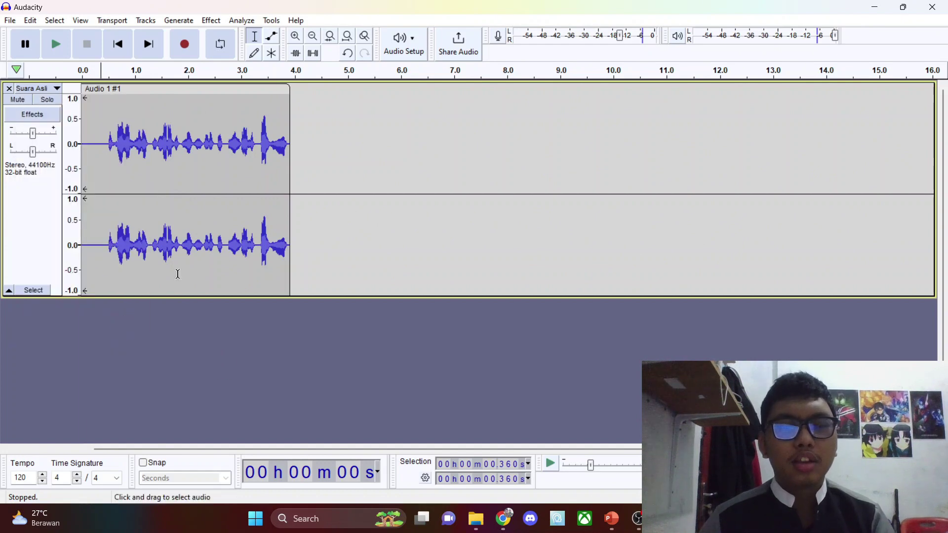
click(32, 213)
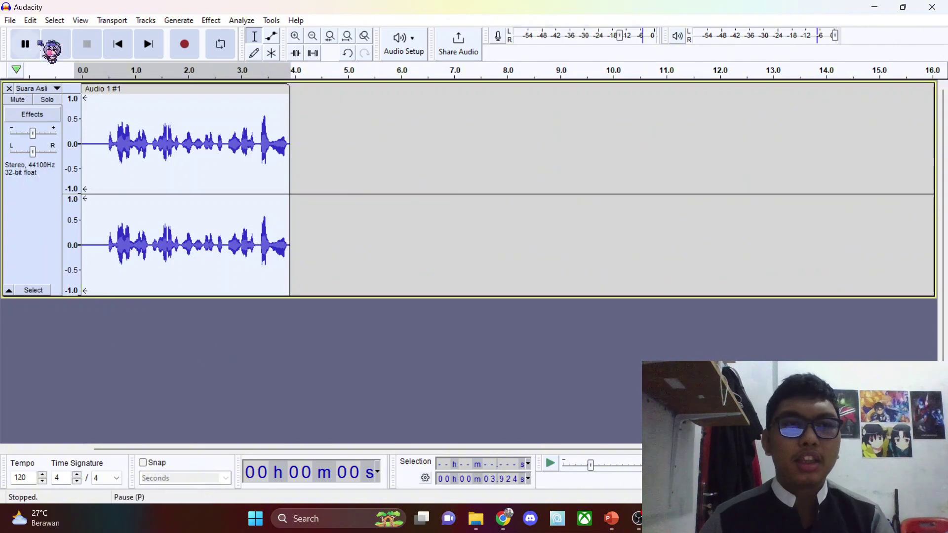
click(30, 20)
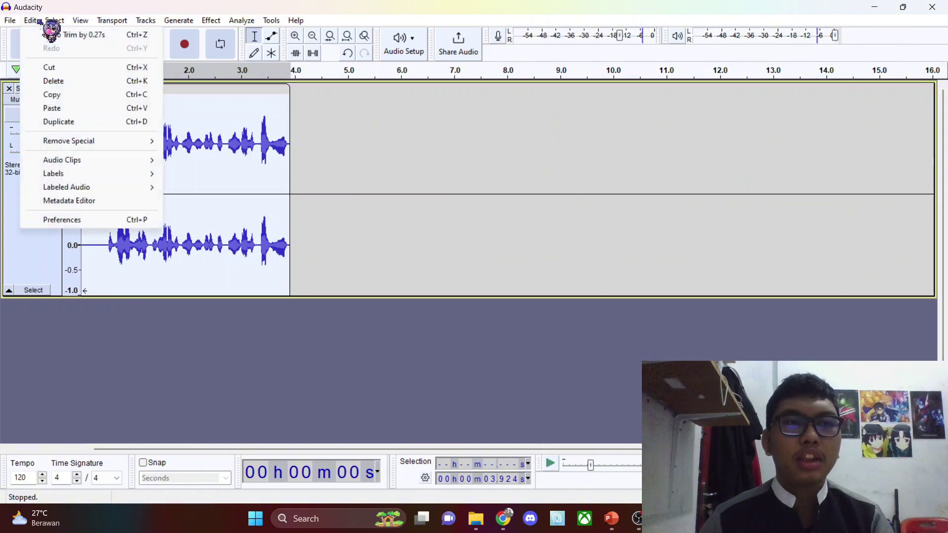
click(93, 122)
scroll(39, 292, down, 2)
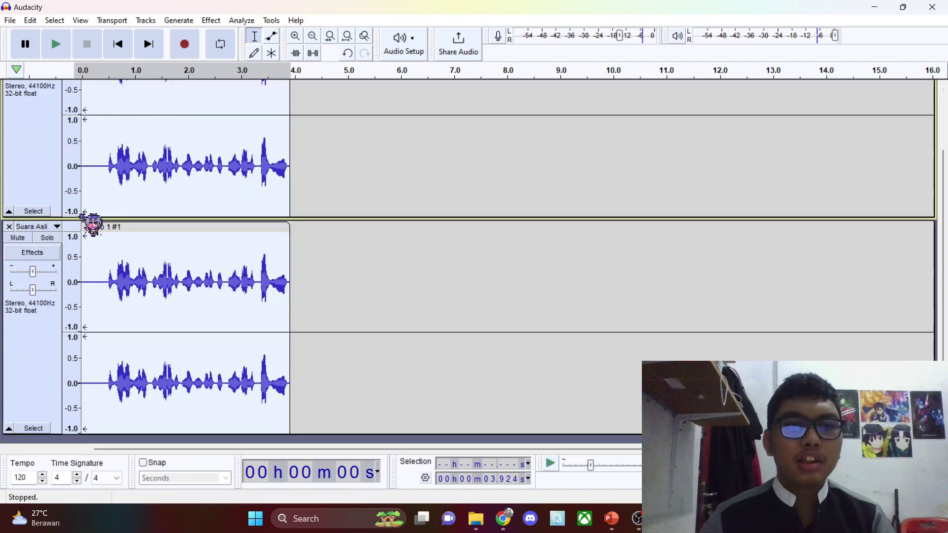
scroll(59, 225, up, 2)
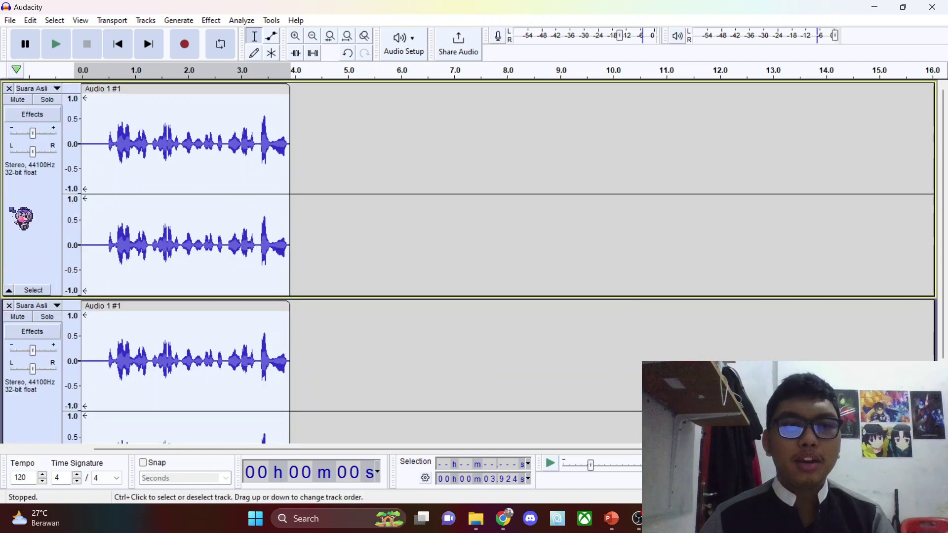
Mute the original Suara Asli track, leaving the duplicate track audible.
click(60, 209)
scroll(34, 297, down, 2)
click(36, 346)
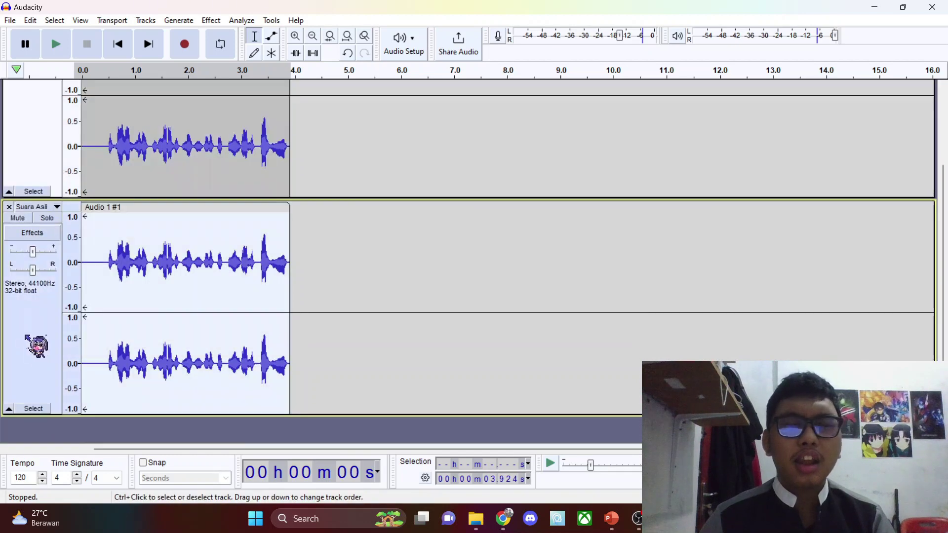
scroll(50, 327, up, 2)
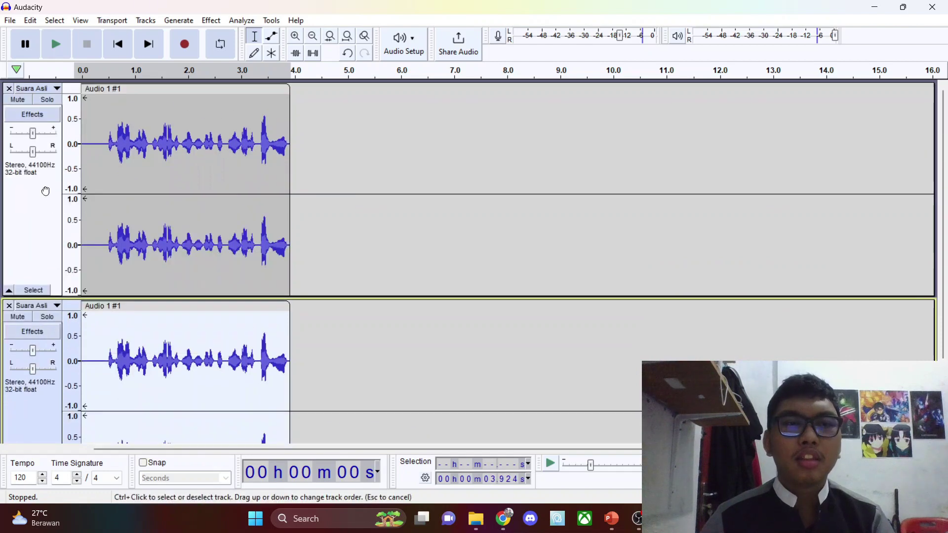
click(45, 188)
click(20, 102)
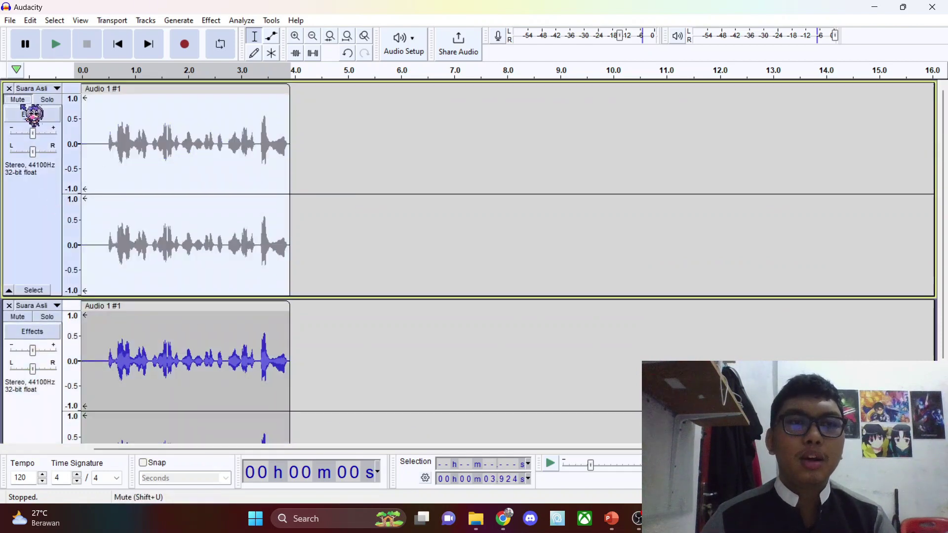
Select the duplicated track and rename it as Suara Edit.
scroll(237, 229, down, 2)
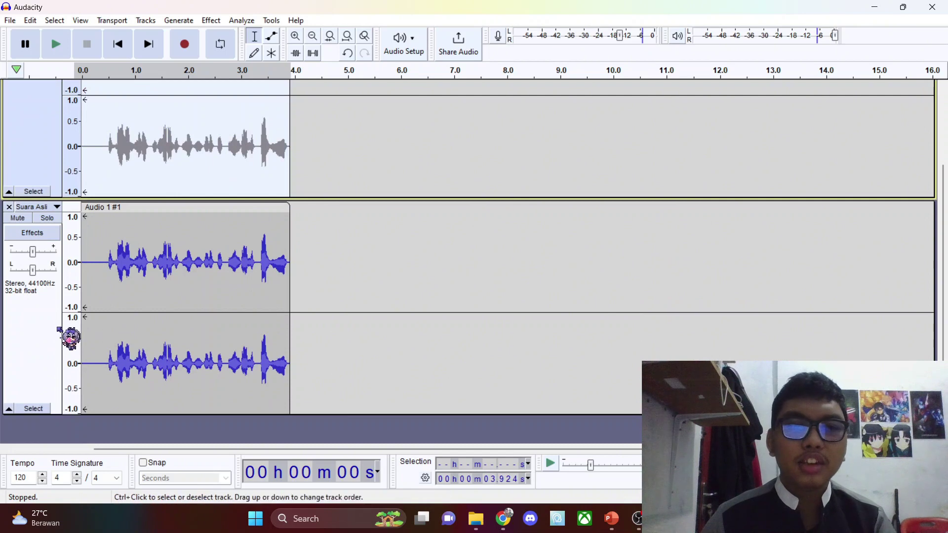
click(55, 323)
click(46, 209)
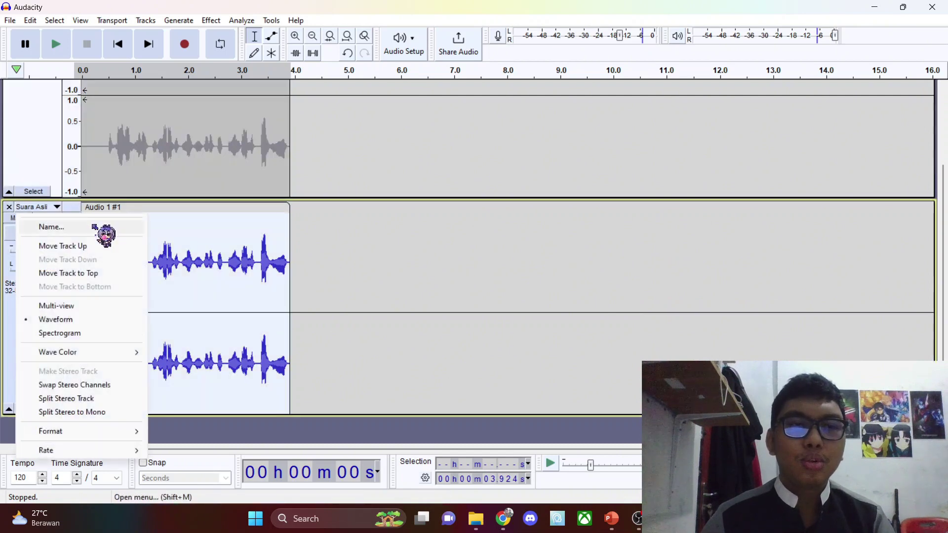
click(88, 226)
click(438, 242)
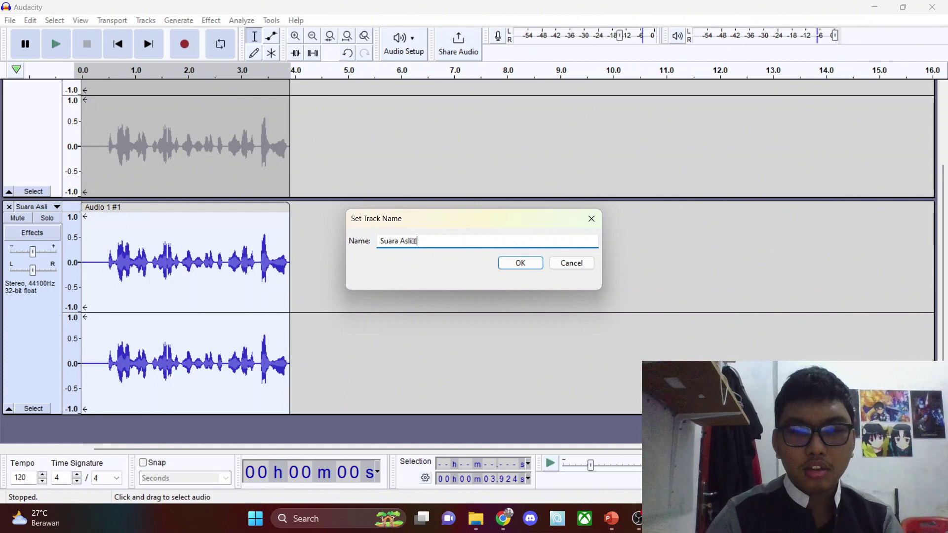
text(Edit)
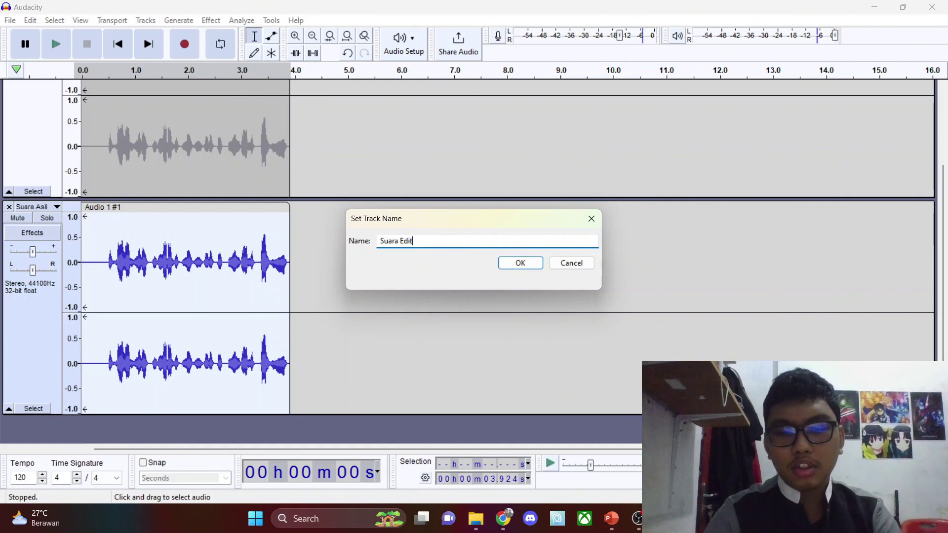
click(520, 263)
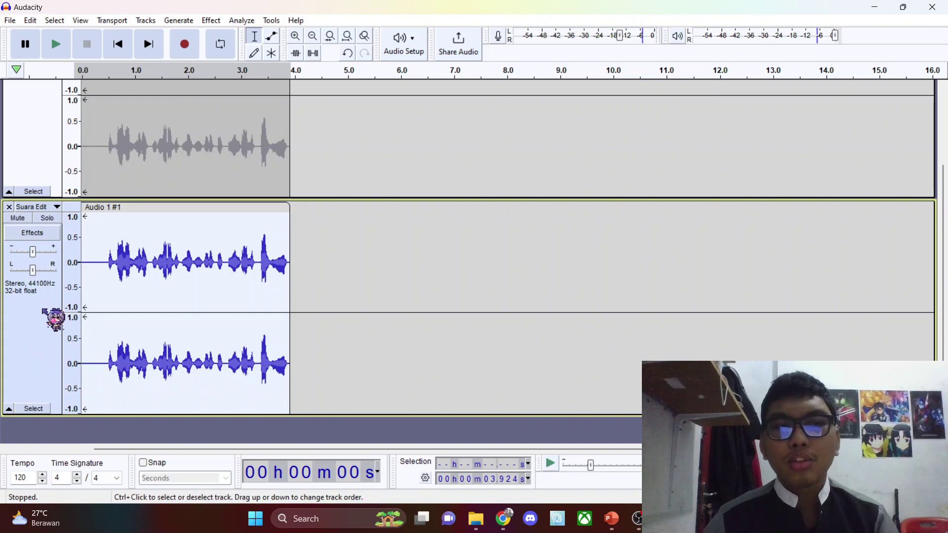
Start the Change Pitch effect on the Suara Edit track and set its starting note to F♯/G♭.
click(212, 20)
mouse_move(291, 117)
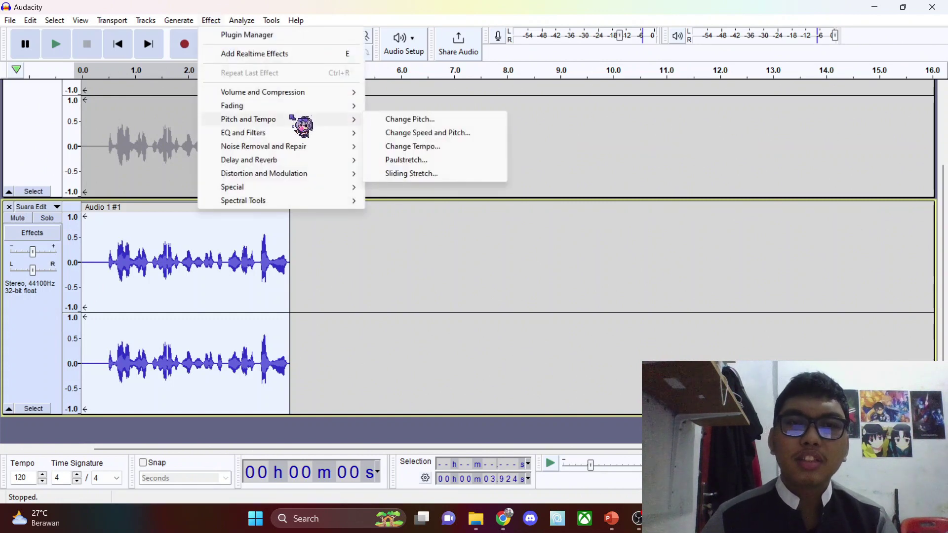
click(402, 120)
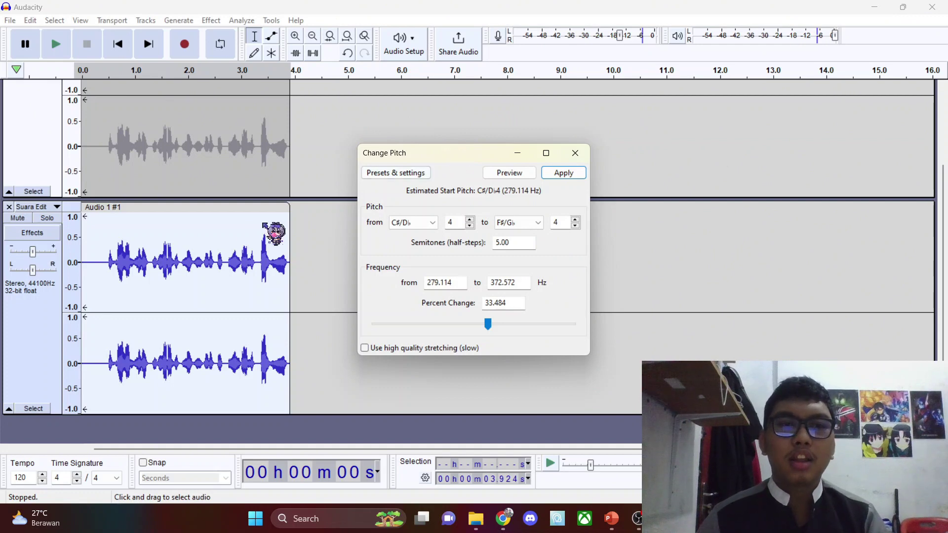
click(433, 223)
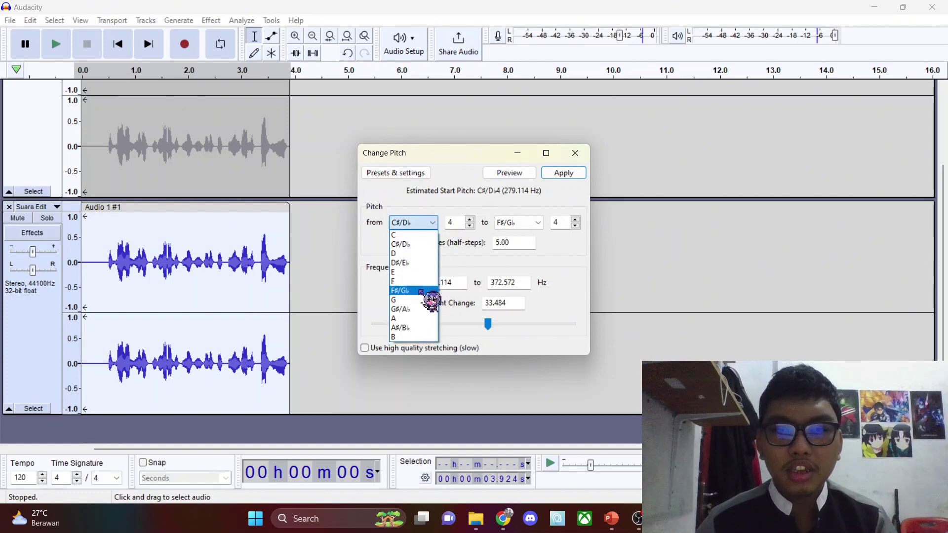
click(421, 291)
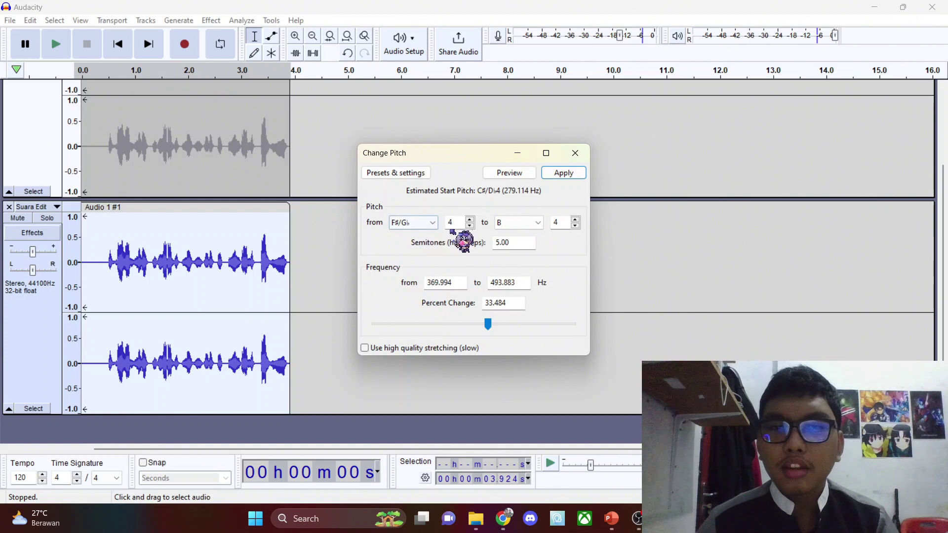
Choose B as the target note, raise the starting octave to 10, and preview the pitch change.
click(523, 224)
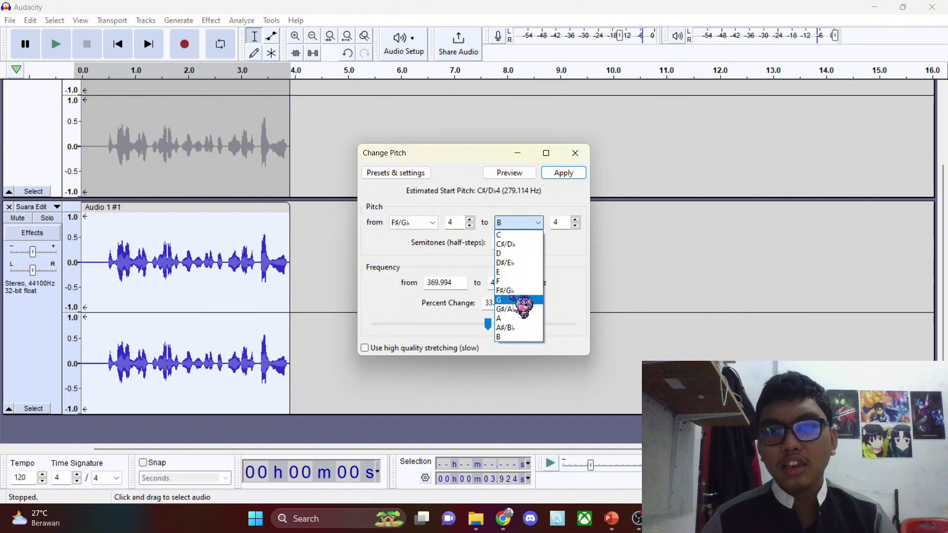
click(520, 337)
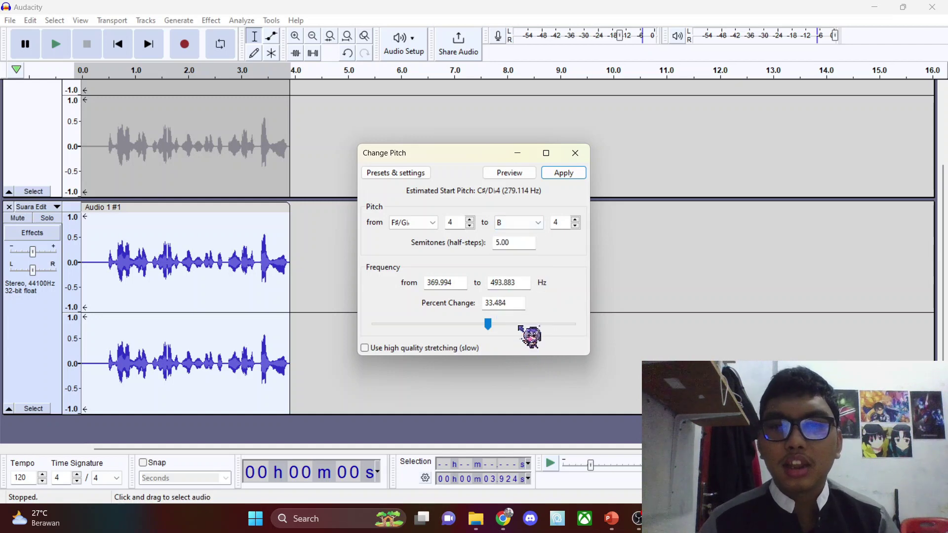
click(469, 220)
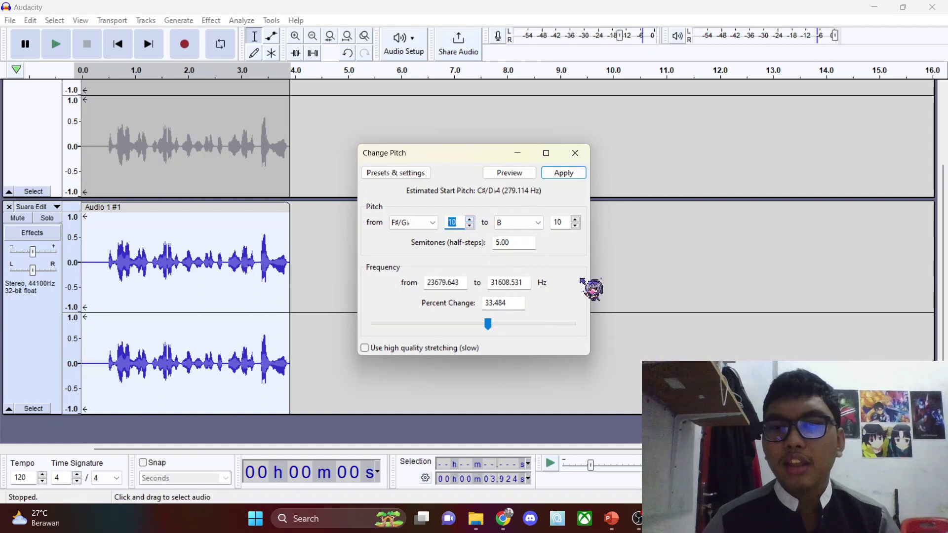
click(498, 174)
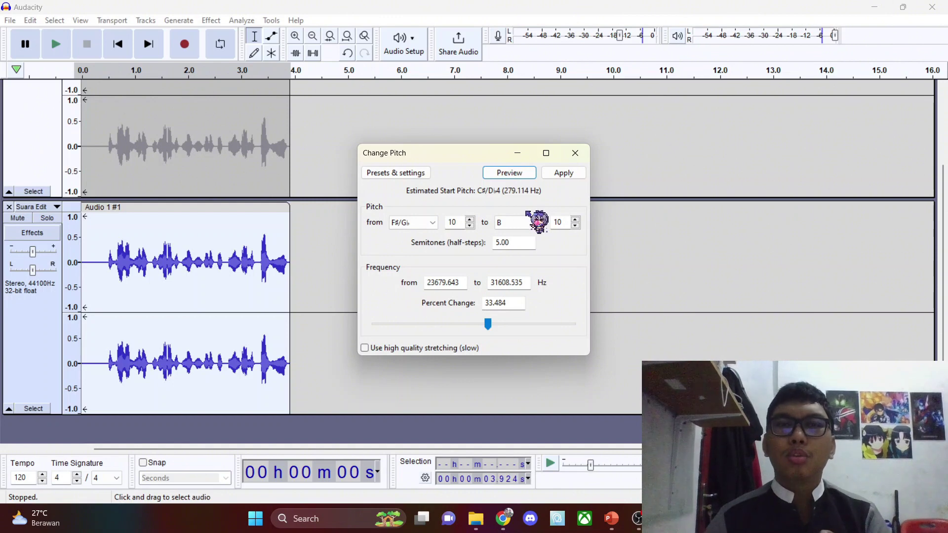
Change the target note to C and preview the lowered voice.
click(525, 226)
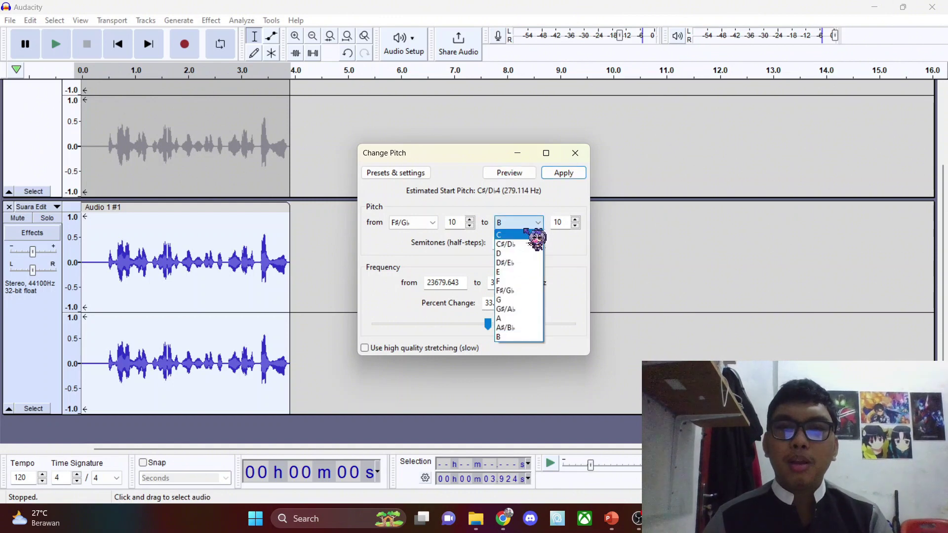
click(525, 226)
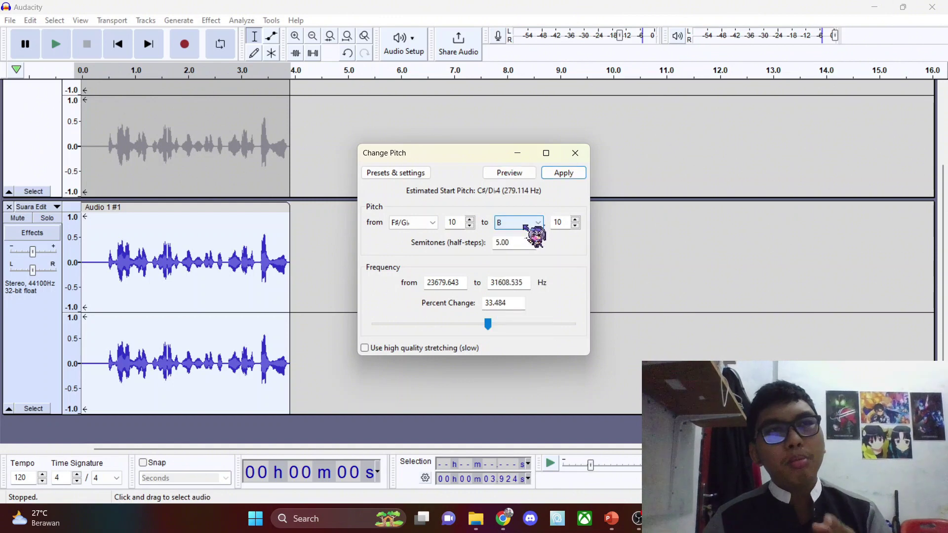
click(525, 226)
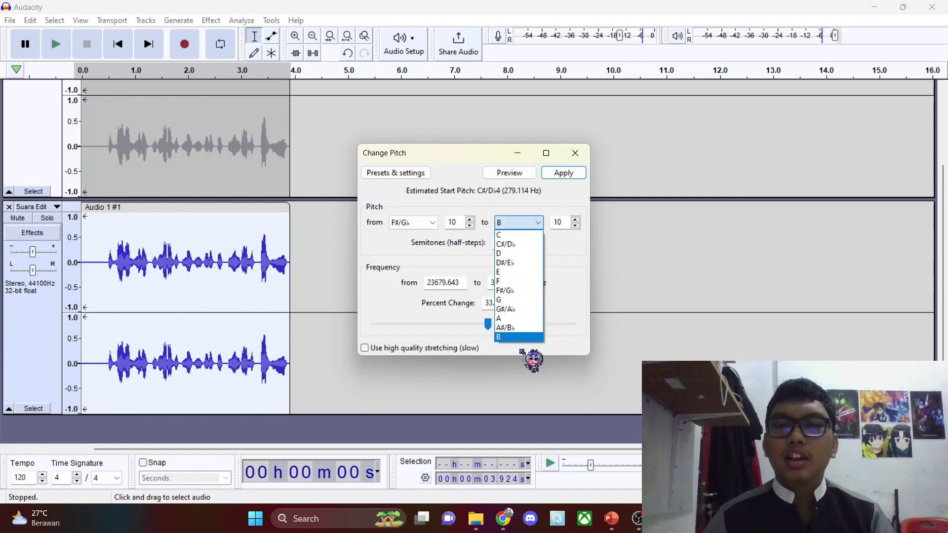
click(516, 236)
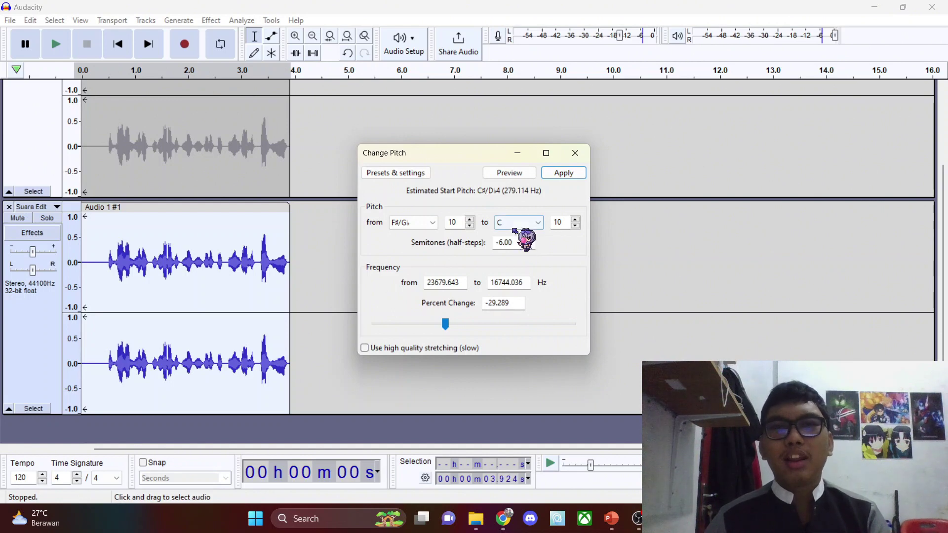
click(514, 228)
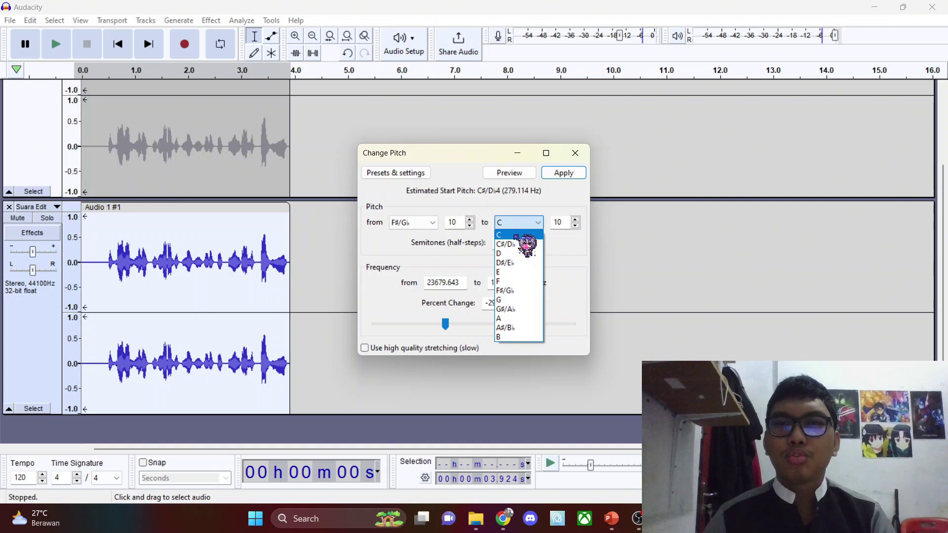
click(523, 240)
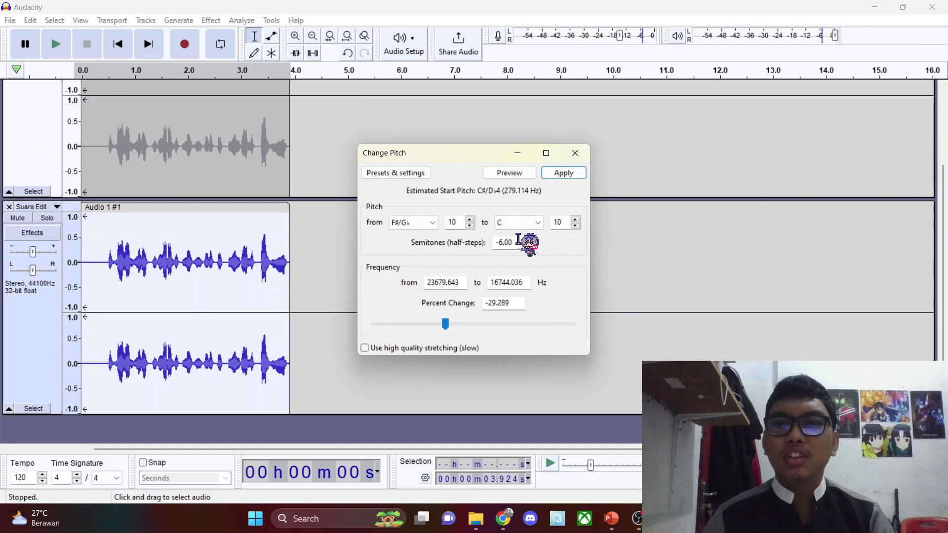
click(507, 178)
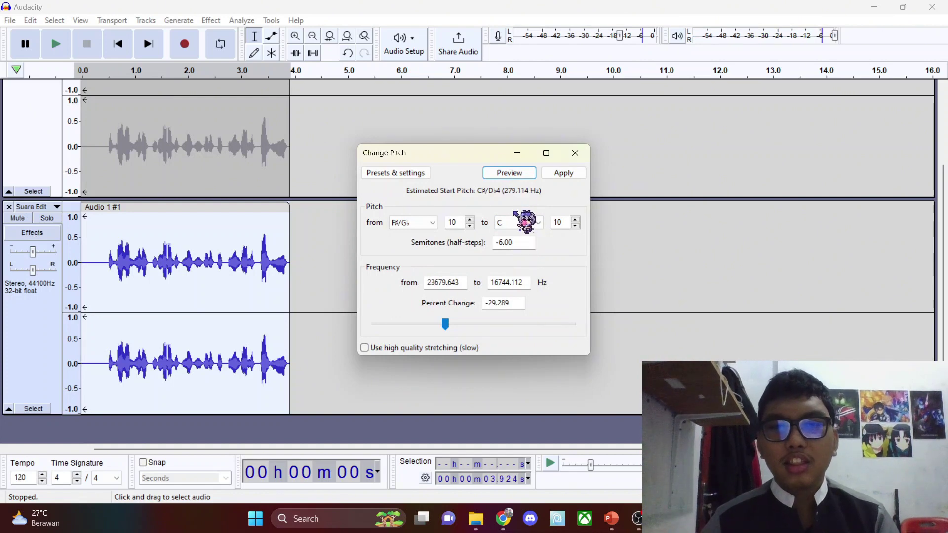
Keep C as the target note and apply the pitch change to the Suara Edit track.
click(543, 224)
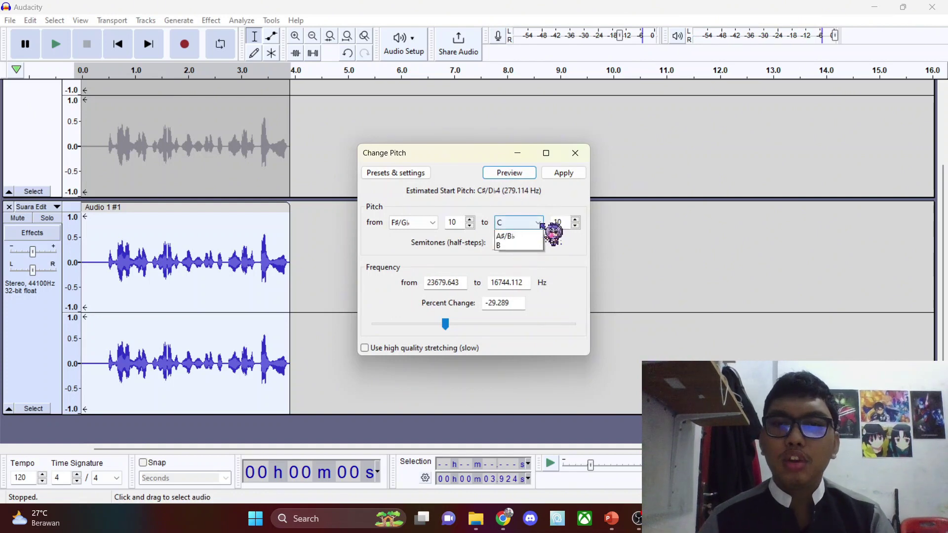
click(542, 225)
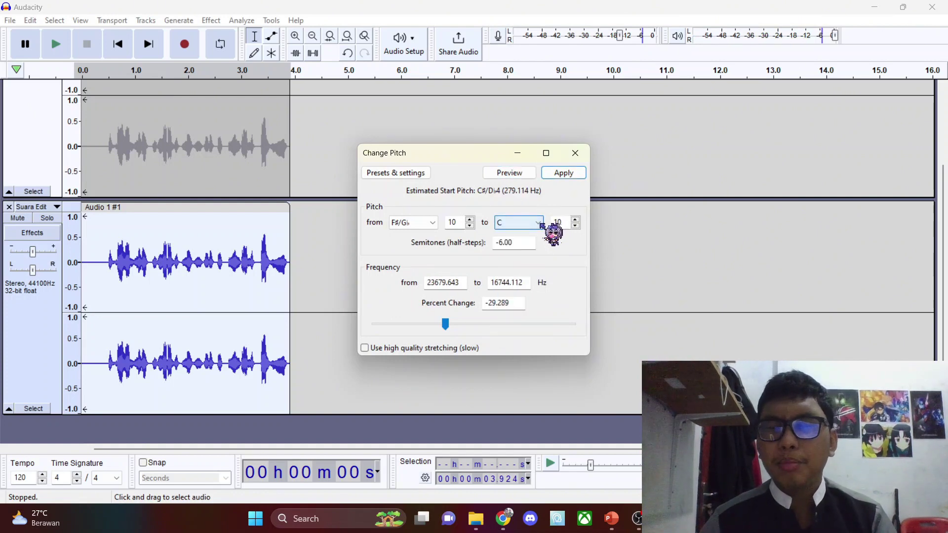
click(559, 173)
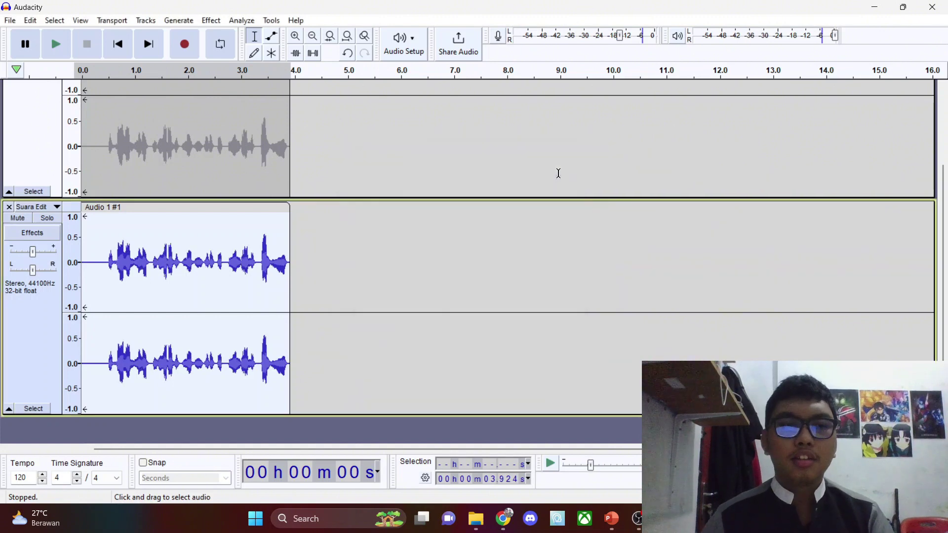
Compare the Suara Asli and Suara Edit tracks by selecting each in turn.
scroll(34, 329, up, 3)
click(49, 267)
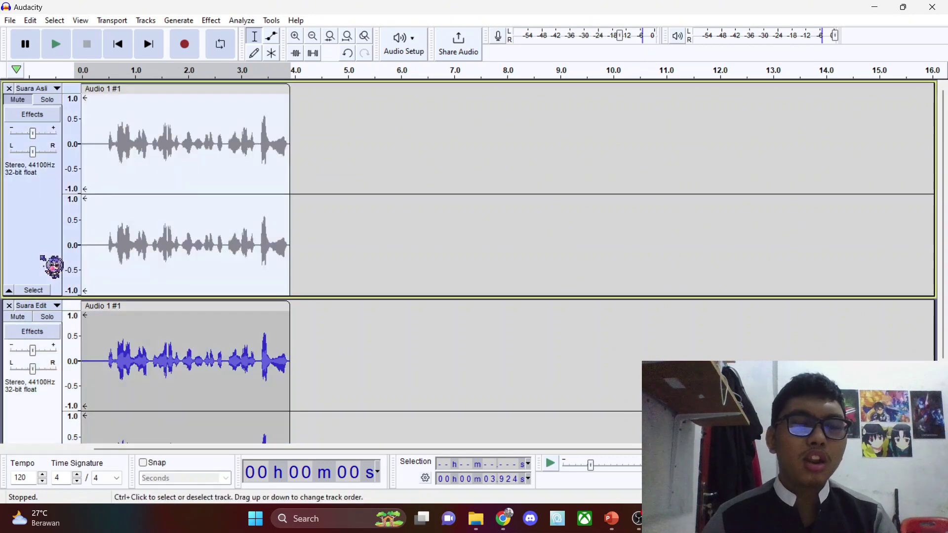
scroll(53, 340, down, 2)
scroll(52, 360, down, 3)
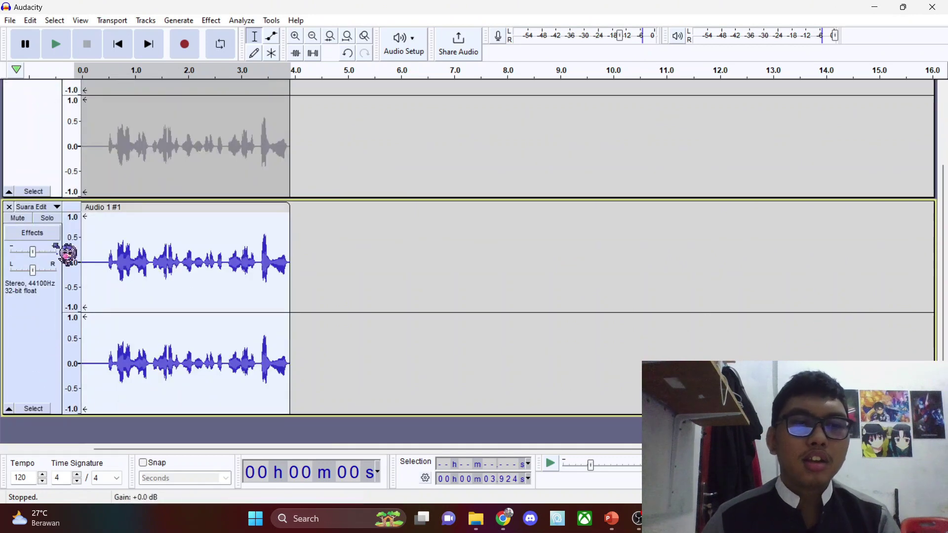
click(59, 252)
scroll(68, 246, up, 5)
click(67, 232)
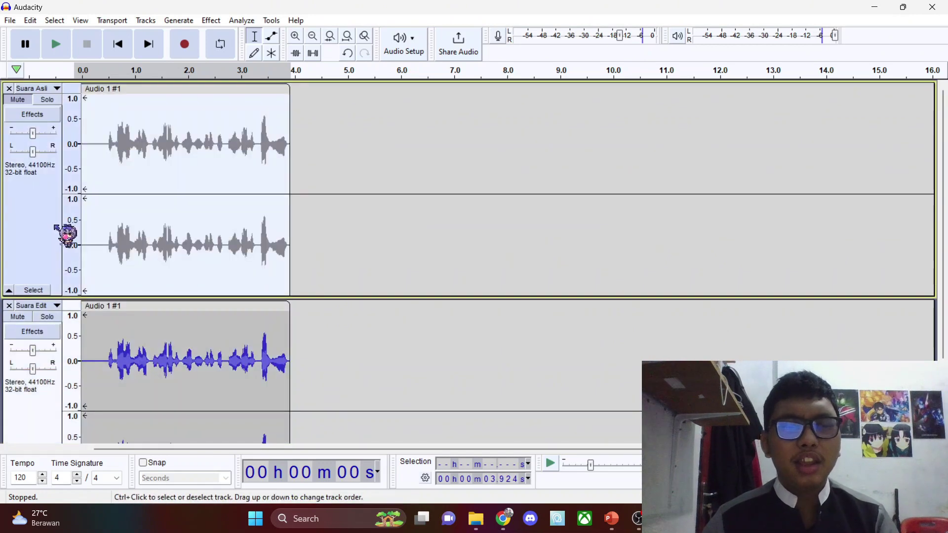
scroll(67, 245, down, 2)
click(52, 307)
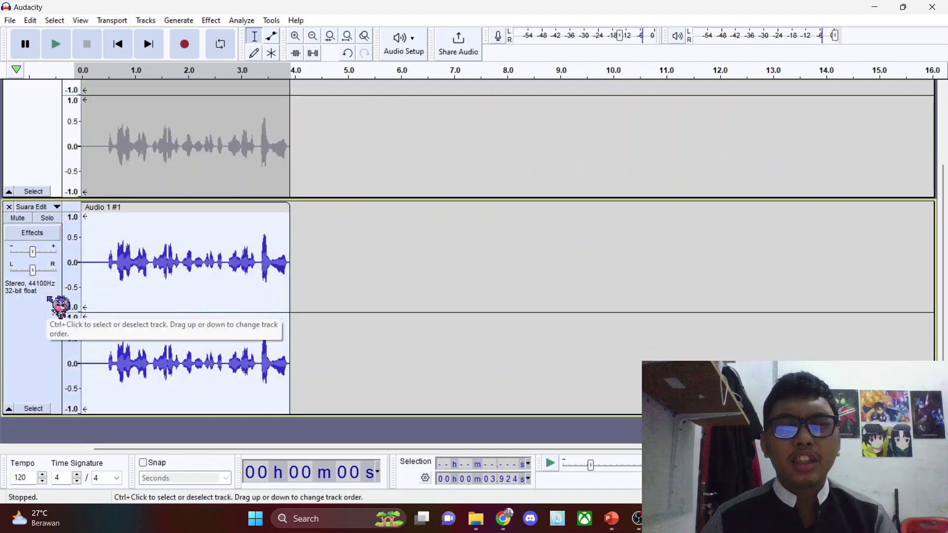
click(211, 21)
click(66, 332)
scroll(65, 332, up, 2)
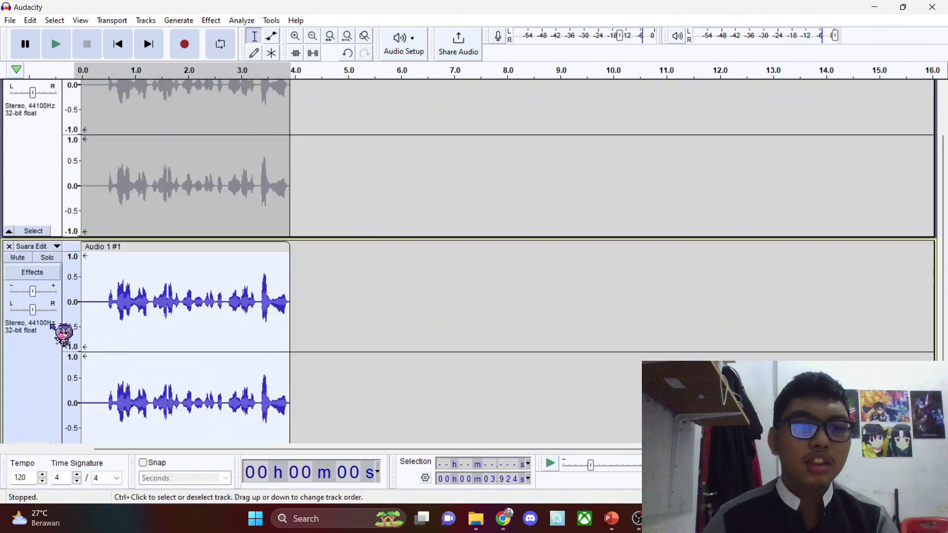
click(55, 276)
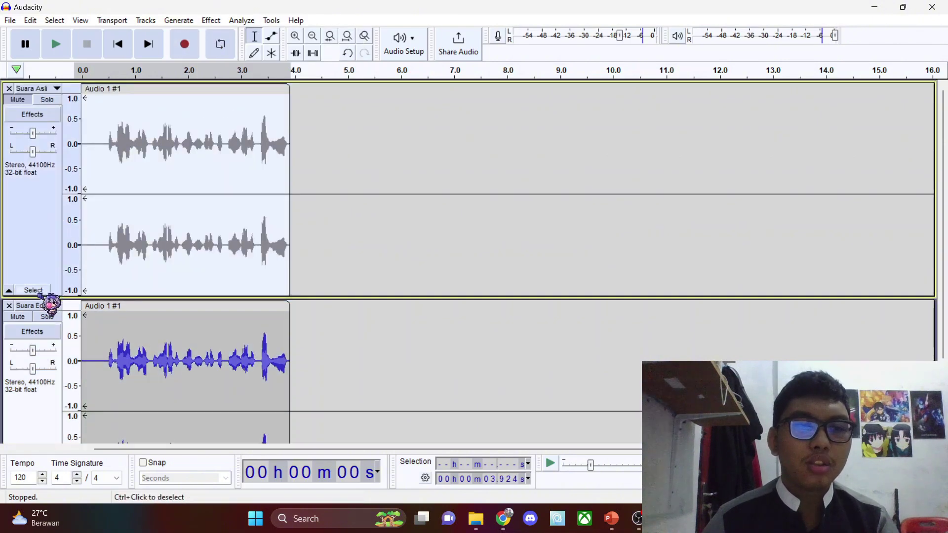
Mute the Suara Edit track, unmute Suara Asli, and play the original voice.
click(23, 322)
scroll(30, 388, down, 2)
scroll(29, 275, up, 2)
click(23, 97)
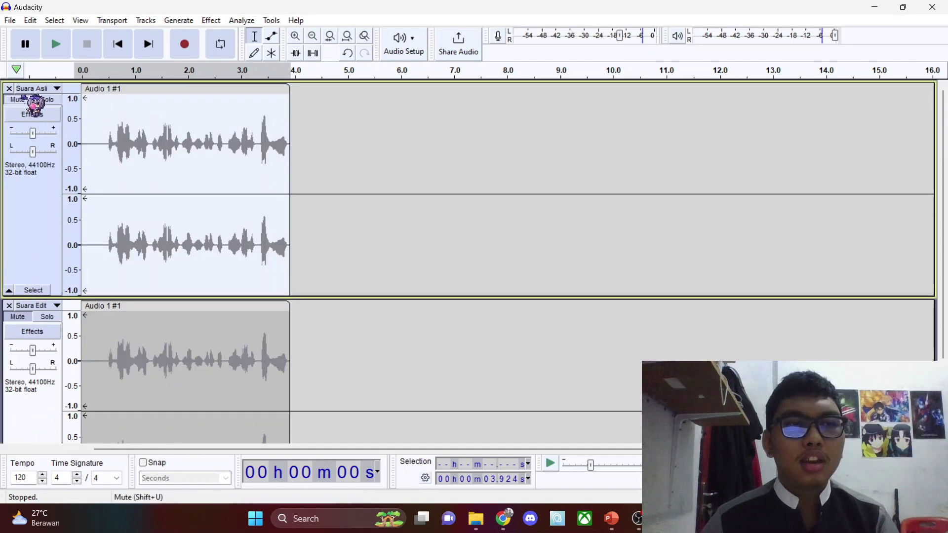
click(24, 97)
click(55, 45)
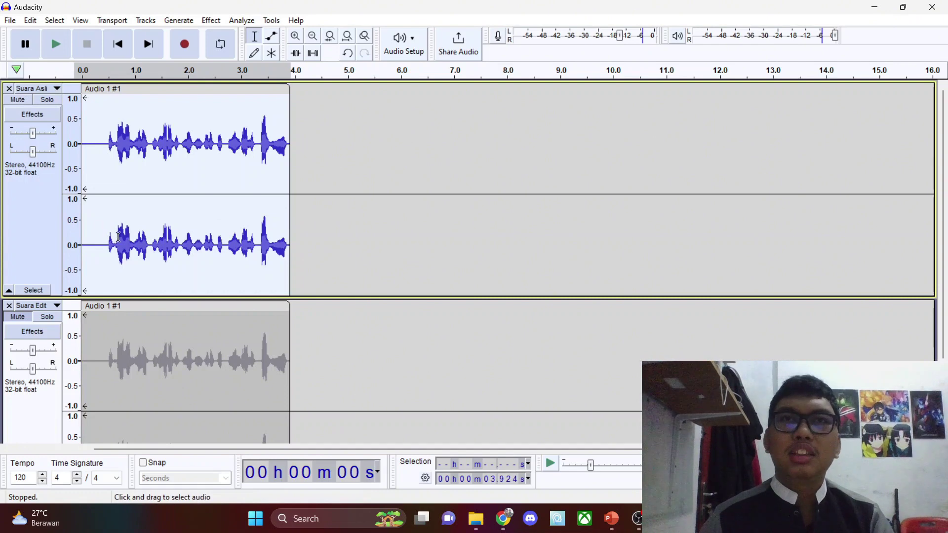
Mute Suara Asli again, unmute Suara Edit, and play the pitch-changed voice for comparison.
scroll(85, 286, down, 3)
scroll(57, 269, up, 3)
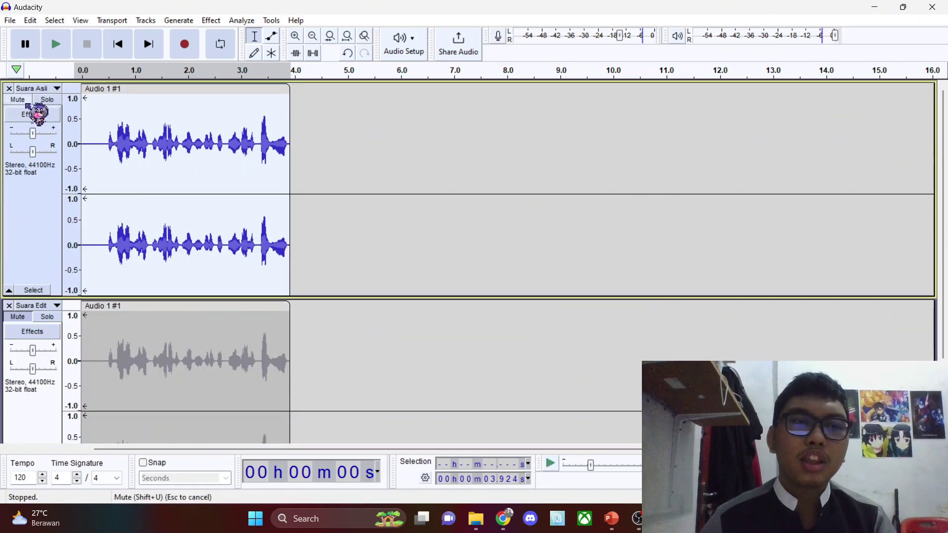
click(48, 324)
scroll(57, 360, down, 3)
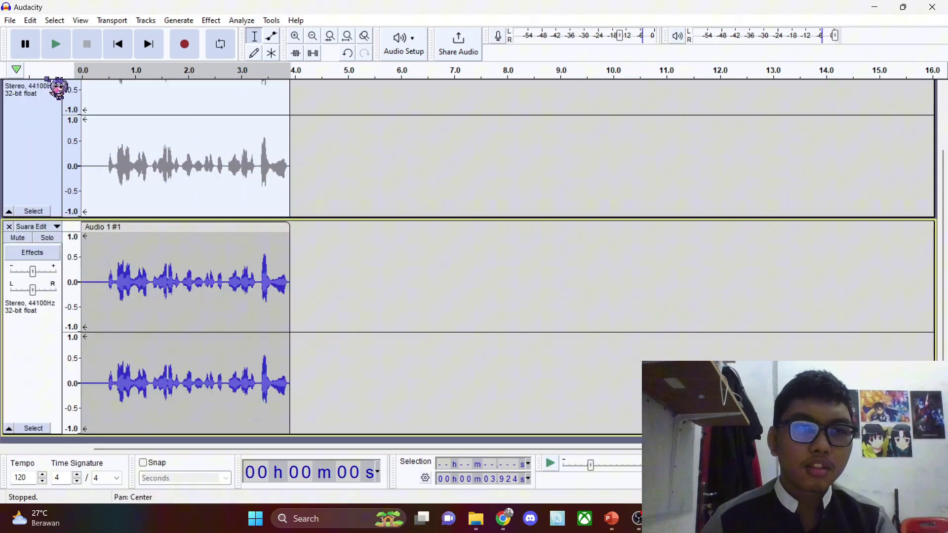
click(53, 52)
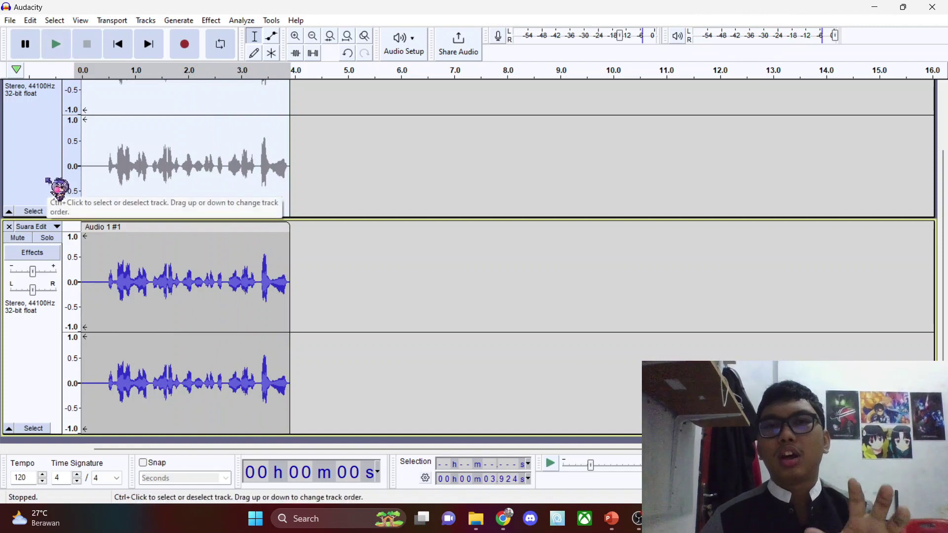
scroll(59, 189, up, 3)
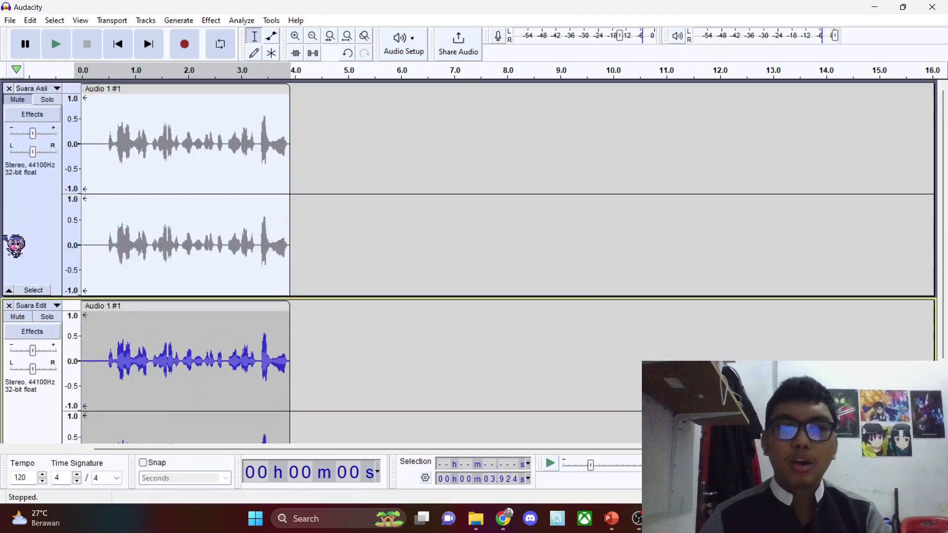